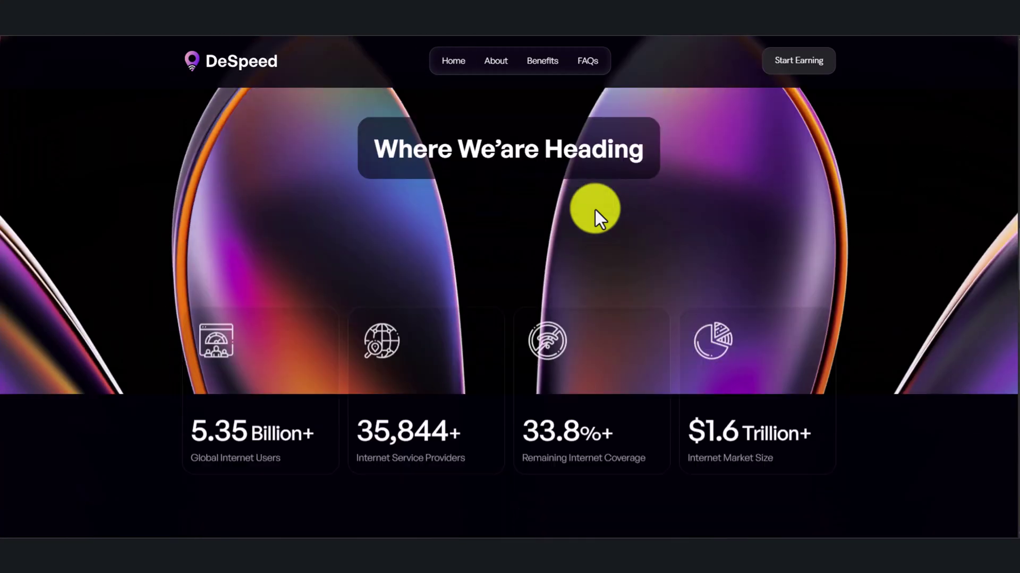
Look through the DeSpeed website's project information and the posts on DeSpeed's X profile.
{"action": "scroll", "coordinate": [595, 210], "scroll_direction": "down", "scroll_amount": 3}
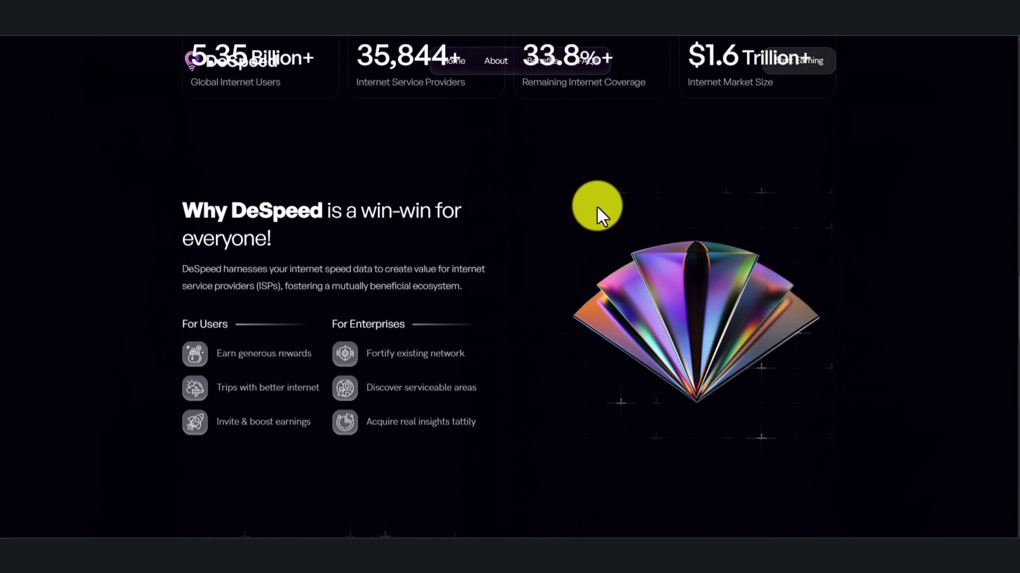
{"action": "left_click_drag", "start_coordinate": [1014, 307], "coordinate": [734, 91]}
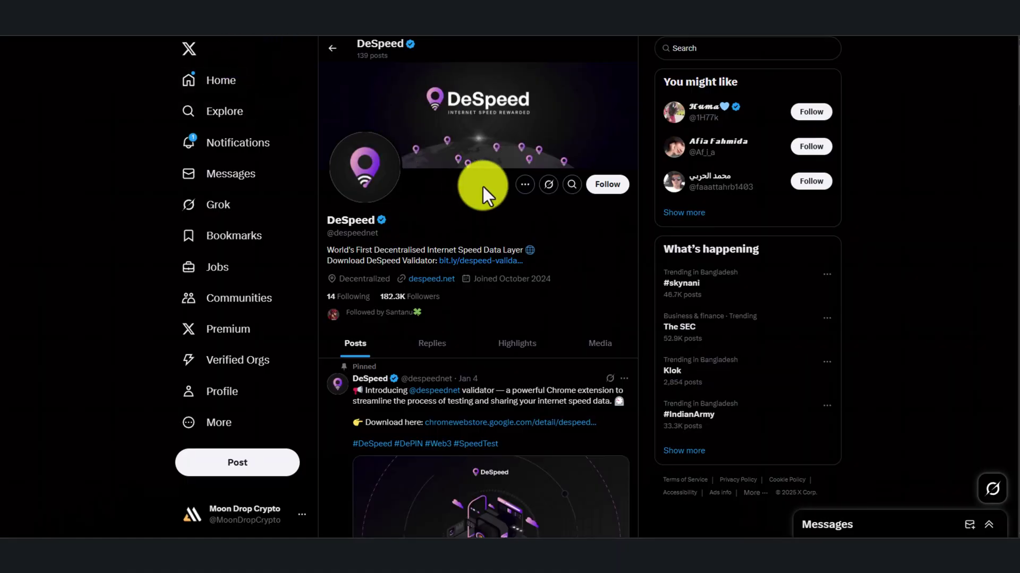
{"action": "scroll", "coordinate": [482, 197], "scroll_direction": "down", "scroll_amount": 2}
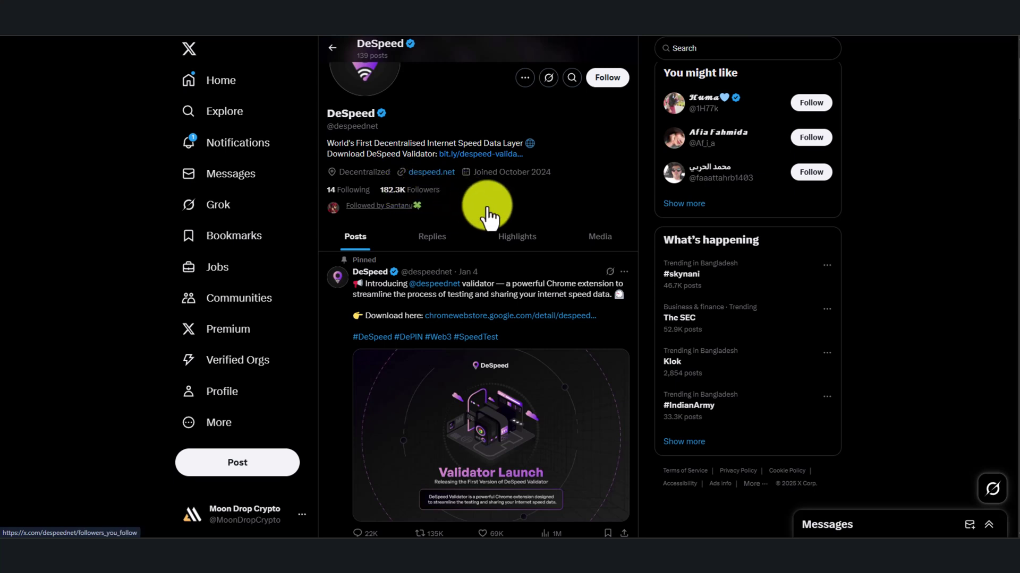
{"action": "scroll", "coordinate": [485, 211], "scroll_direction": "down", "scroll_amount": 6}
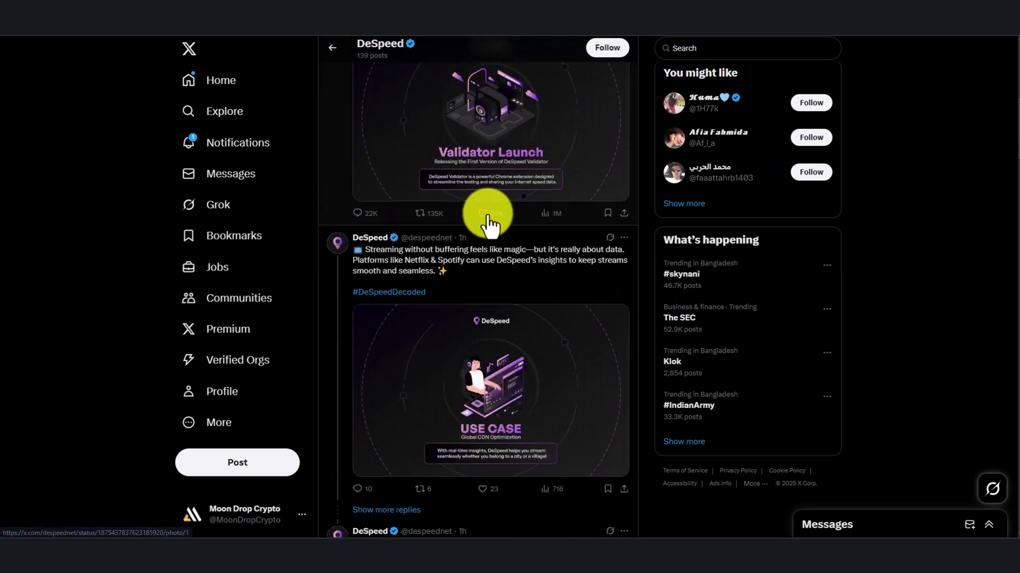
{"action": "scroll", "coordinate": [487, 223], "scroll_direction": "down", "scroll_amount": 4}
{"action": "scroll", "coordinate": [488, 223], "scroll_direction": "down", "scroll_amount": 14}
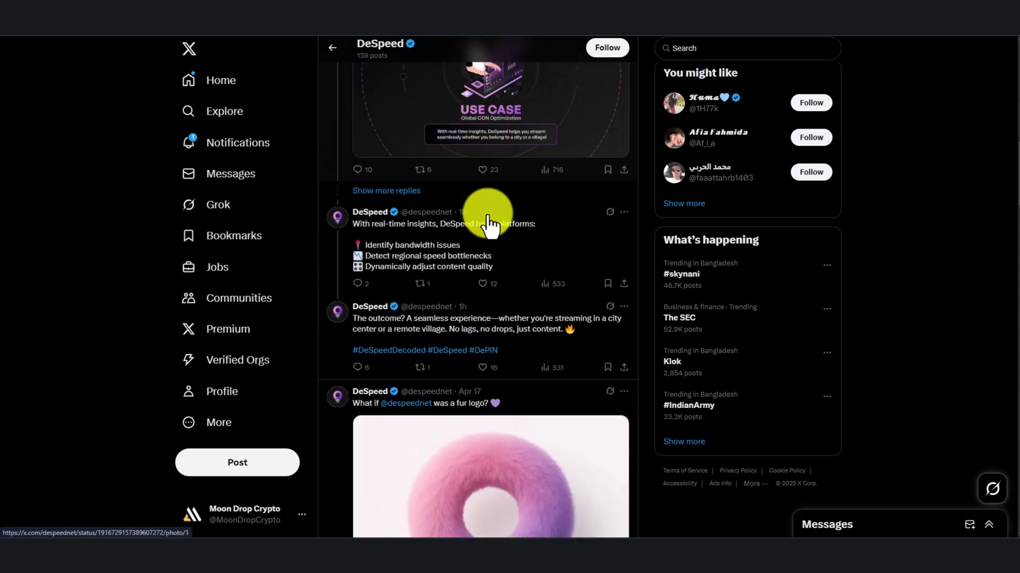
{"action": "scroll", "coordinate": [487, 223], "scroll_direction": "down", "scroll_amount": 3}
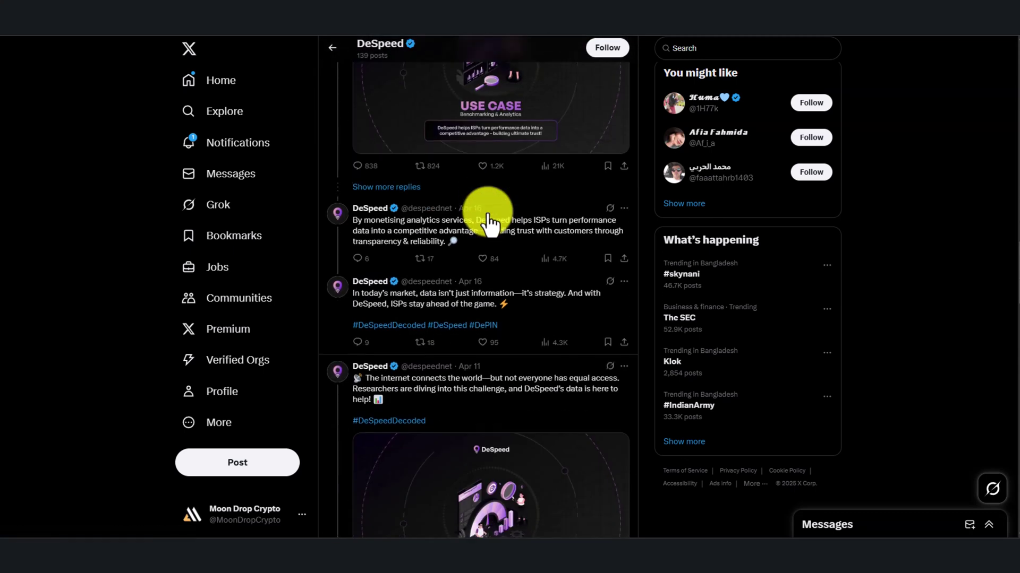
{"action": "scroll", "coordinate": [484, 212], "scroll_direction": "up", "scroll_amount": 20}
{"action": "scroll", "coordinate": [485, 234], "scroll_direction": "up", "scroll_amount": 5}
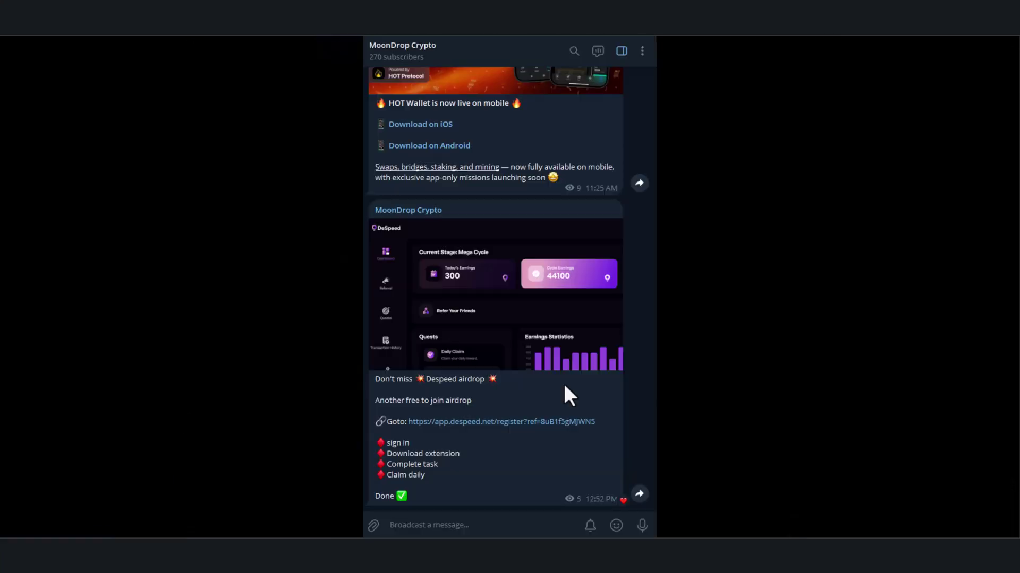
Switch to Telegram and look through the airdrop announcements in the MoonDrop Crypto channel.
{"action": "scroll", "coordinate": [563, 381], "scroll_direction": "up", "scroll_amount": 4}
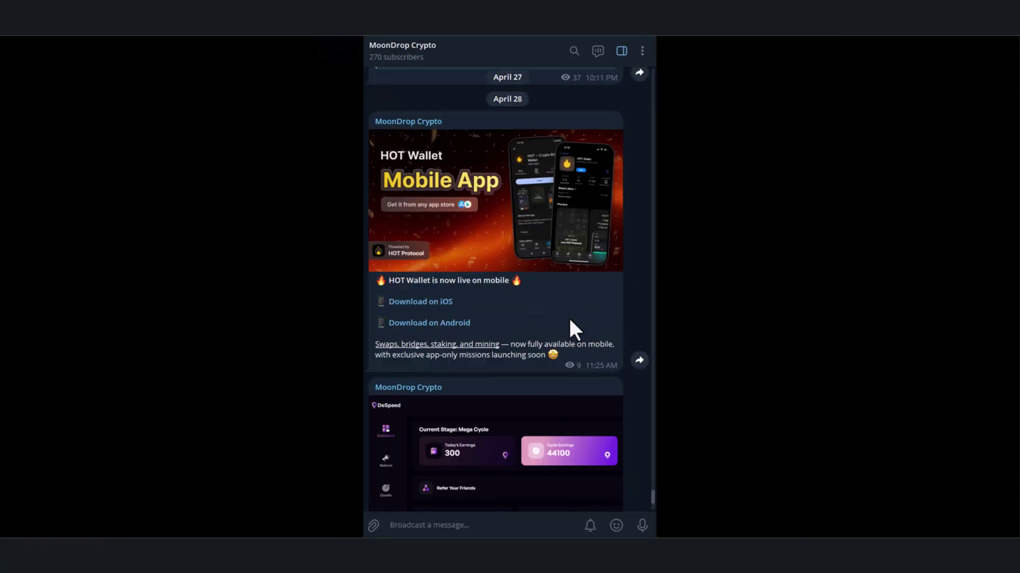
{"action": "scroll", "coordinate": [569, 320], "scroll_direction": "up", "scroll_amount": 8}
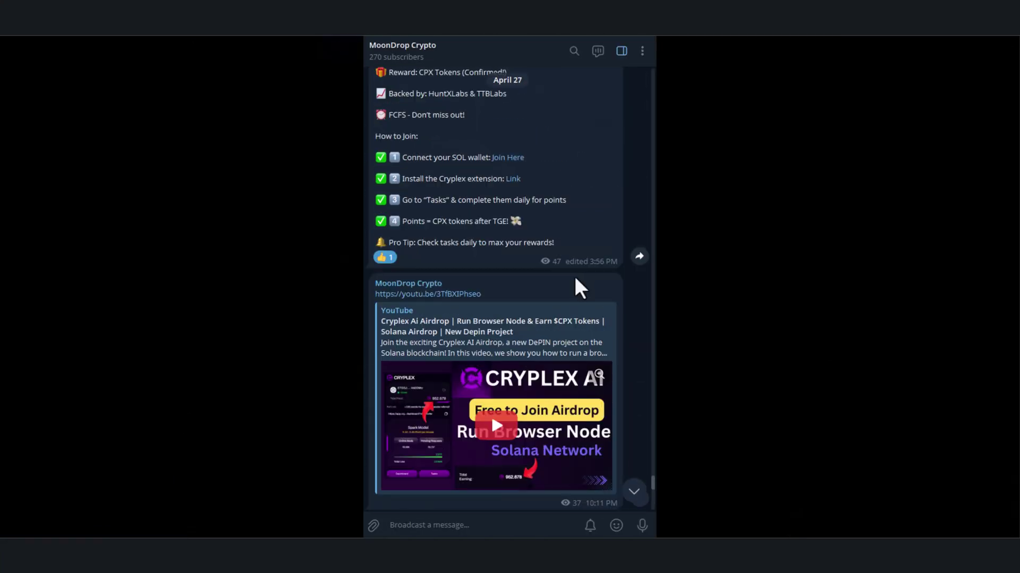
{"action": "scroll", "coordinate": [576, 281], "scroll_direction": "up", "scroll_amount": 10}
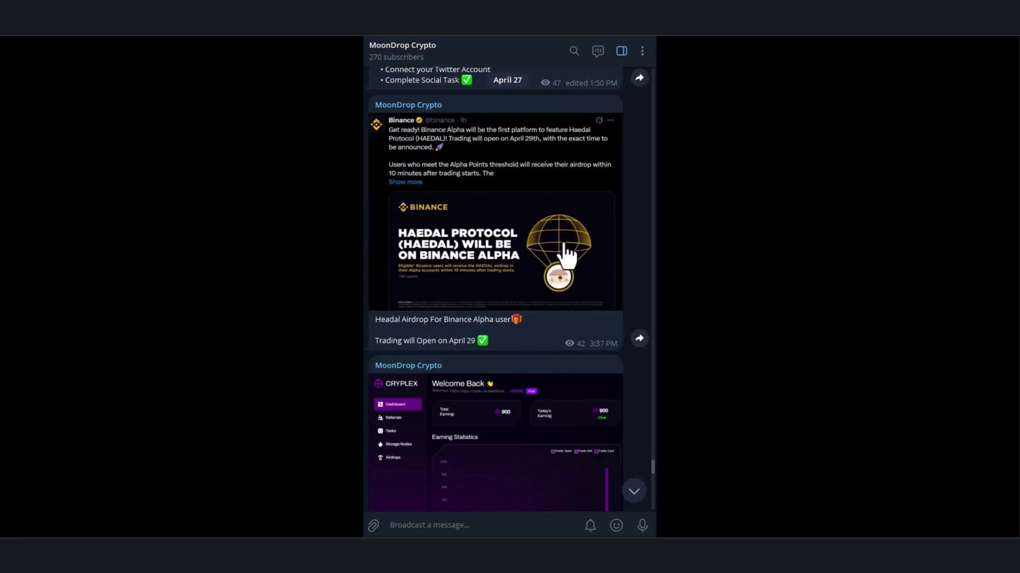
{"action": "scroll", "coordinate": [565, 255], "scroll_direction": "up", "scroll_amount": 10}
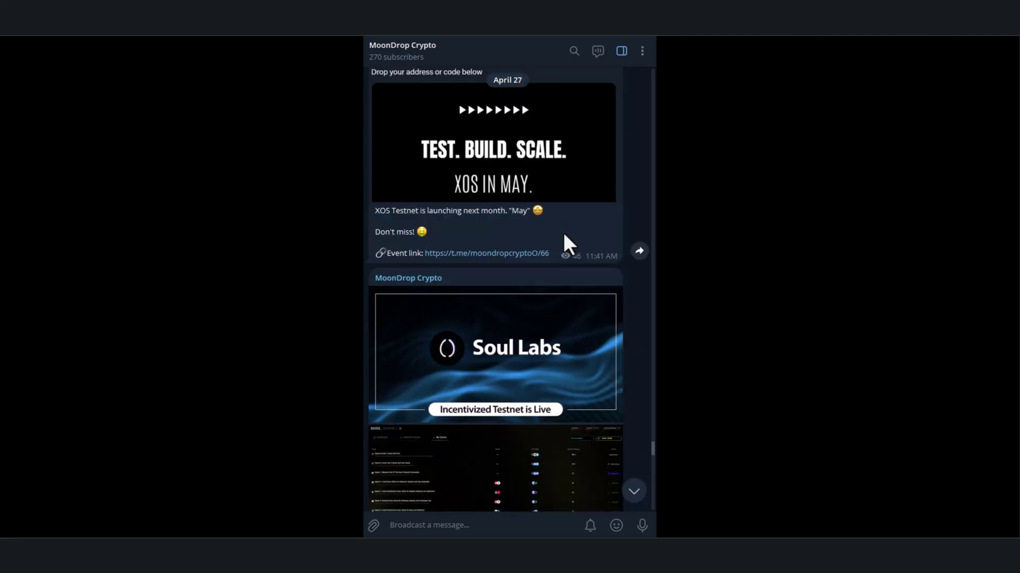
{"action": "scroll", "coordinate": [564, 243], "scroll_direction": "up", "scroll_amount": 3}
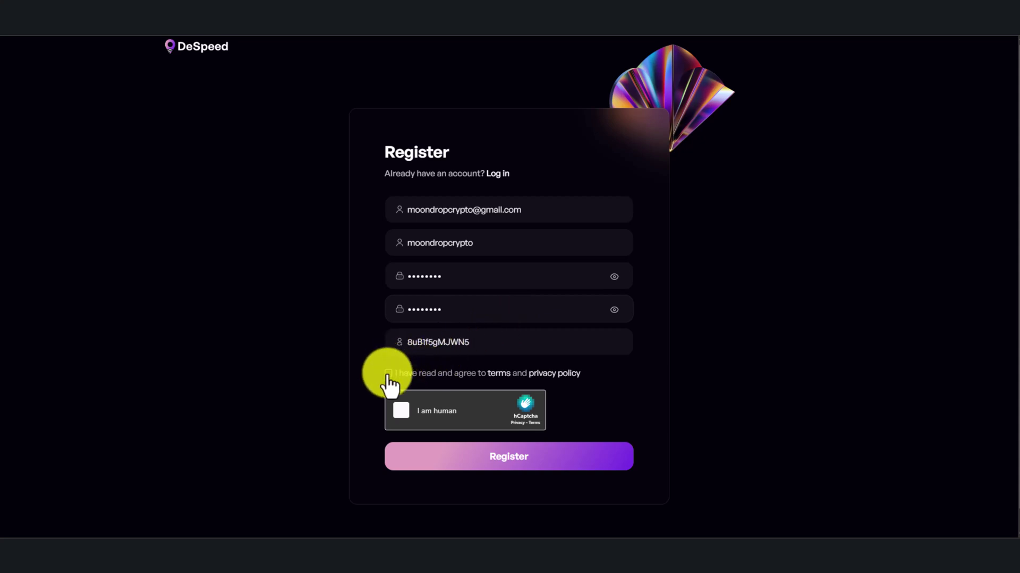
Accept the terms and privacy policy, solve the hCaptcha shape puzzle and submit the DeSpeed registration.
{"action": "left_click", "coordinate": [388, 373]}
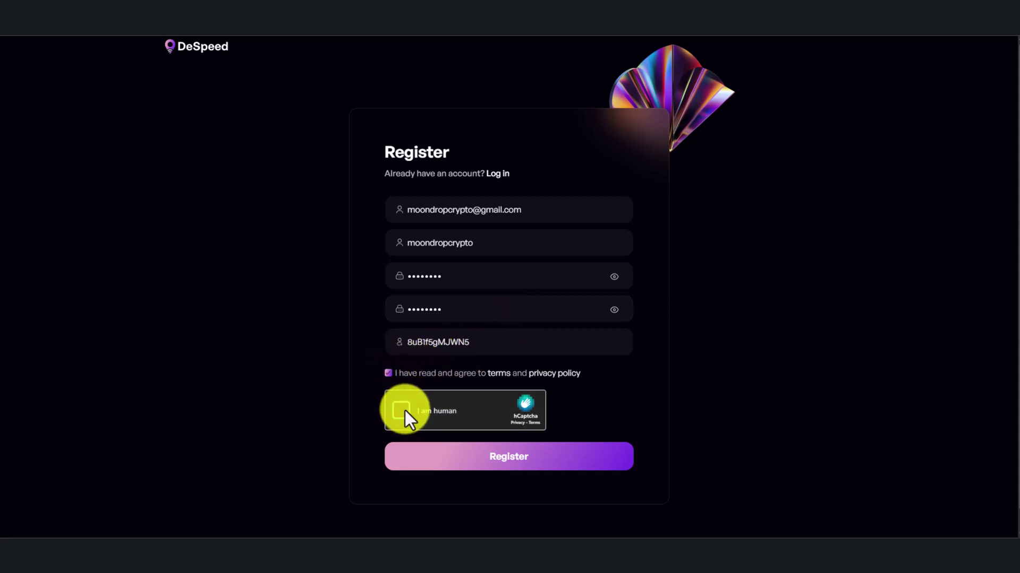
{"action": "left_click", "coordinate": [401, 411]}
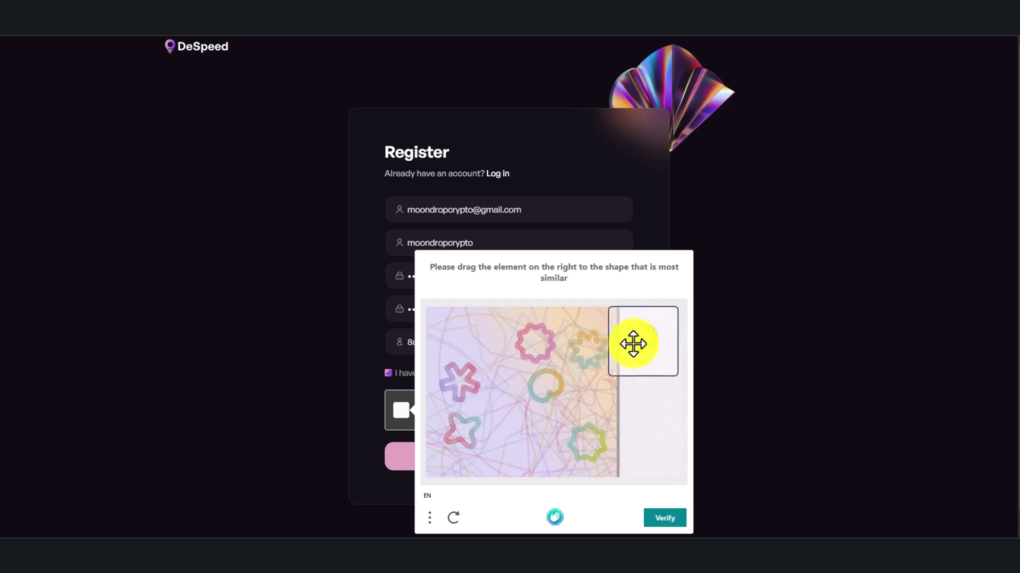
{"action": "left_click_drag", "start_coordinate": [633, 344], "coordinate": [550, 385]}
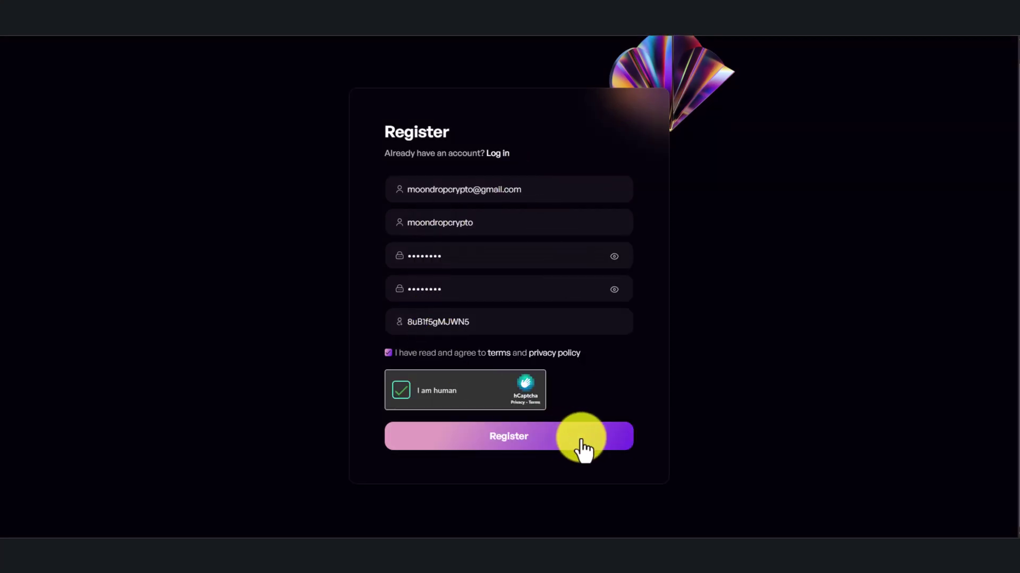
{"action": "left_click", "coordinate": [589, 450]}
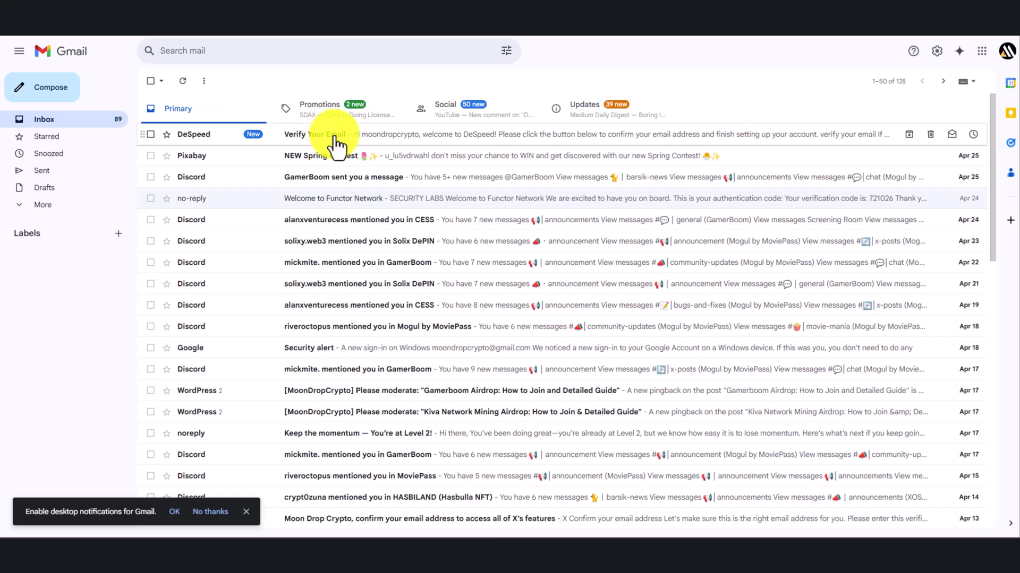
Open DeSpeed's "Verify Your Email" message in Gmail and confirm the account's email address.
{"action": "left_click", "coordinate": [342, 136]}
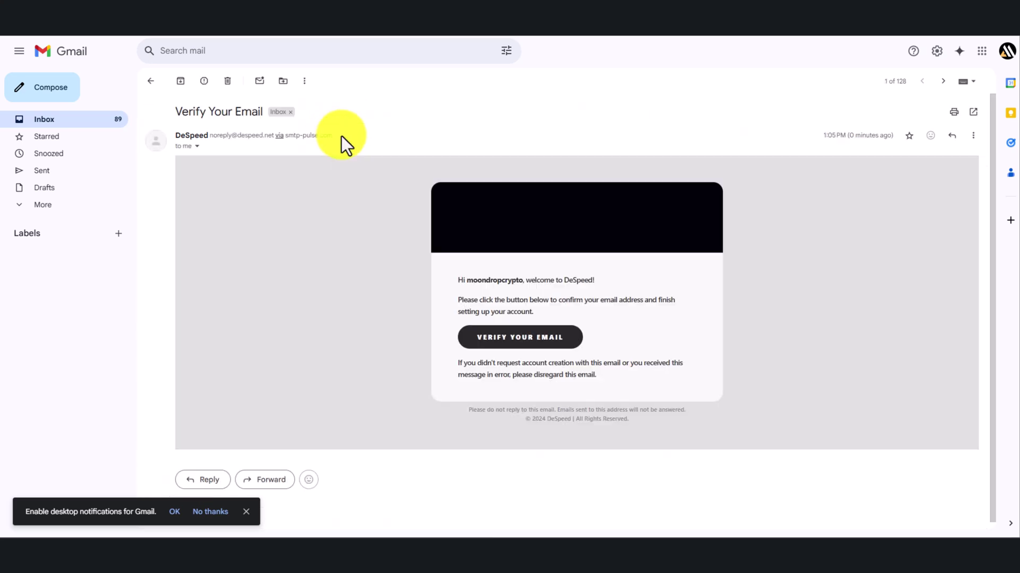
{"action": "left_click", "coordinate": [565, 341]}
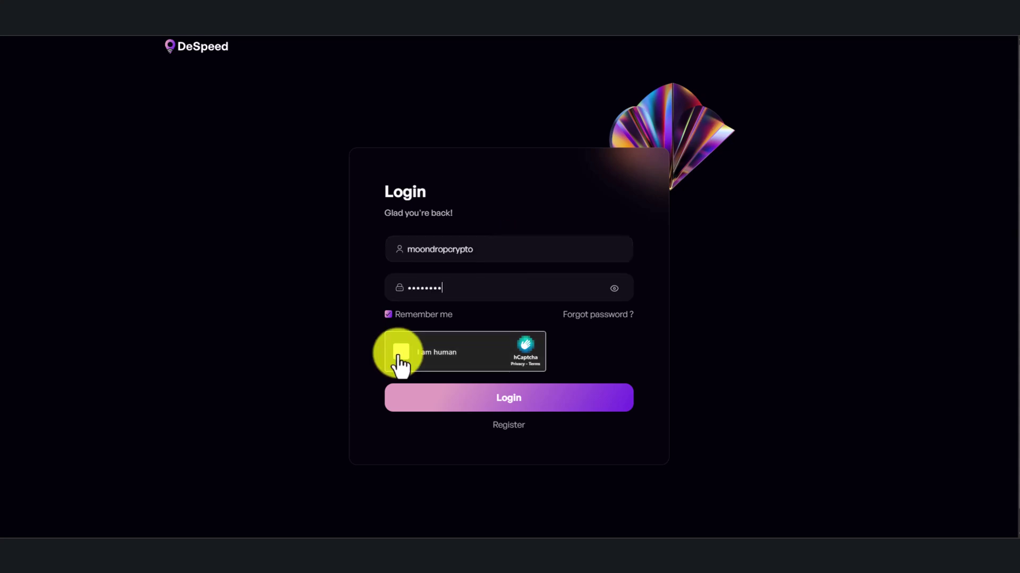
Log in to DeSpeed by solving the hCaptcha shape puzzle, and claim the daily reward of 100 on the dashboard.
{"action": "left_click", "coordinate": [401, 351]}
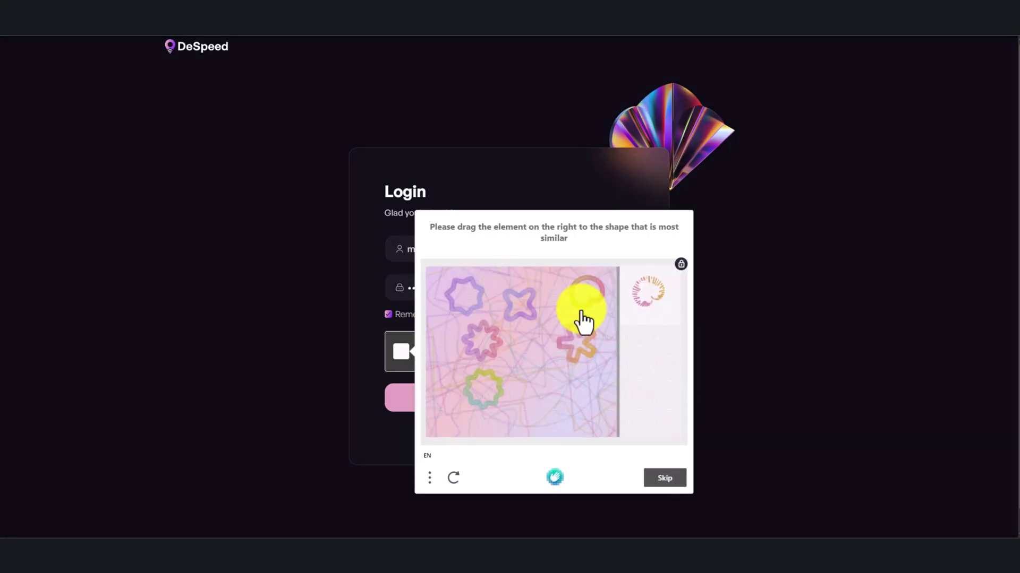
{"action": "left_click_drag", "start_coordinate": [653, 303], "coordinate": [591, 295]}
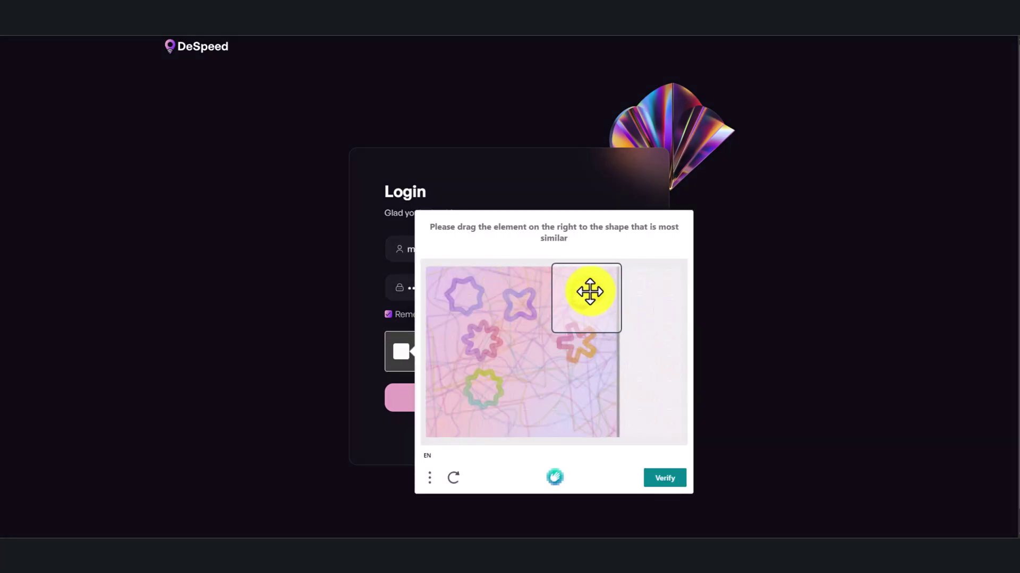
{"action": "left_click", "coordinate": [670, 481]}
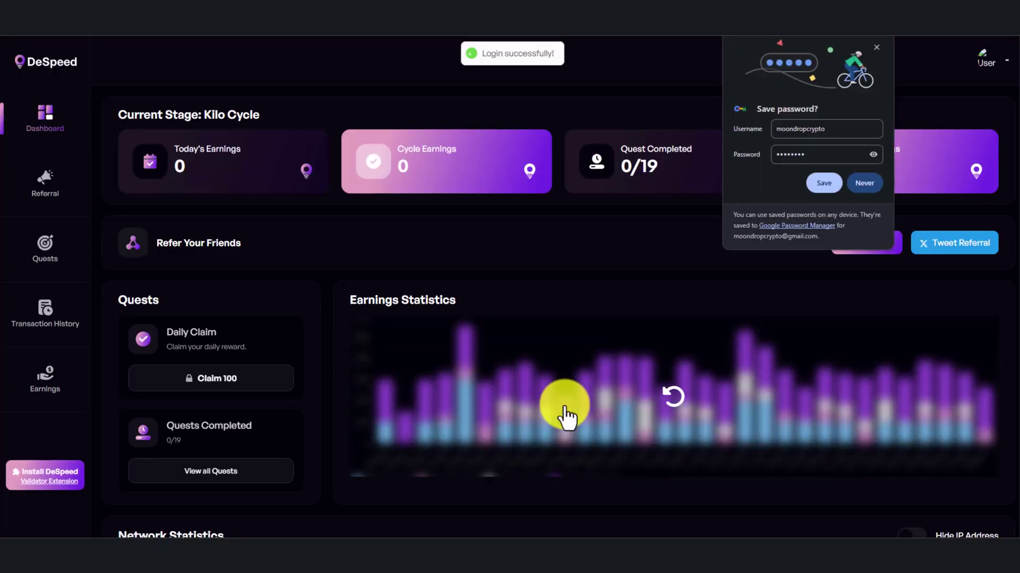
{"action": "left_click", "coordinate": [876, 48]}
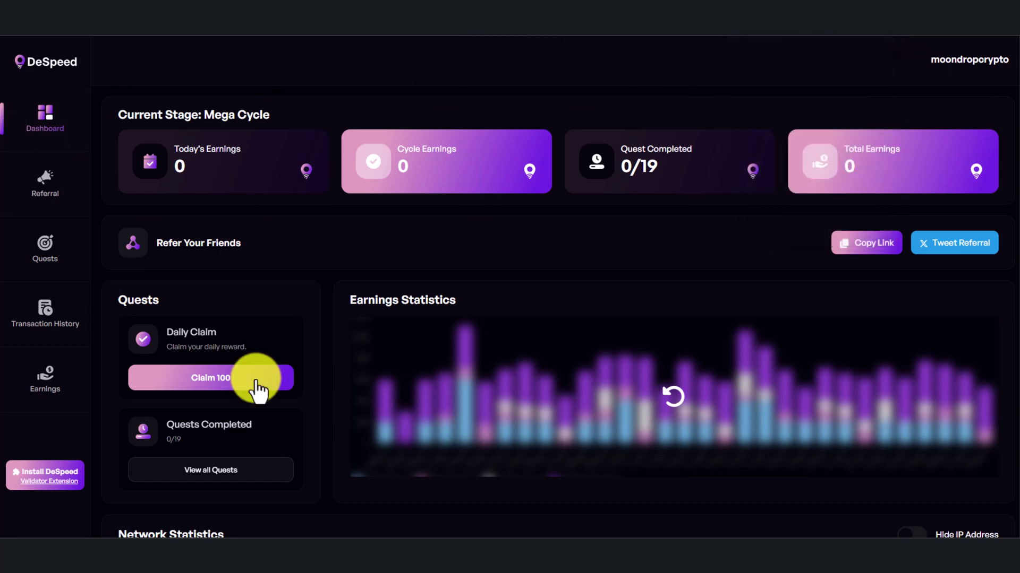
{"action": "left_click", "coordinate": [257, 379]}
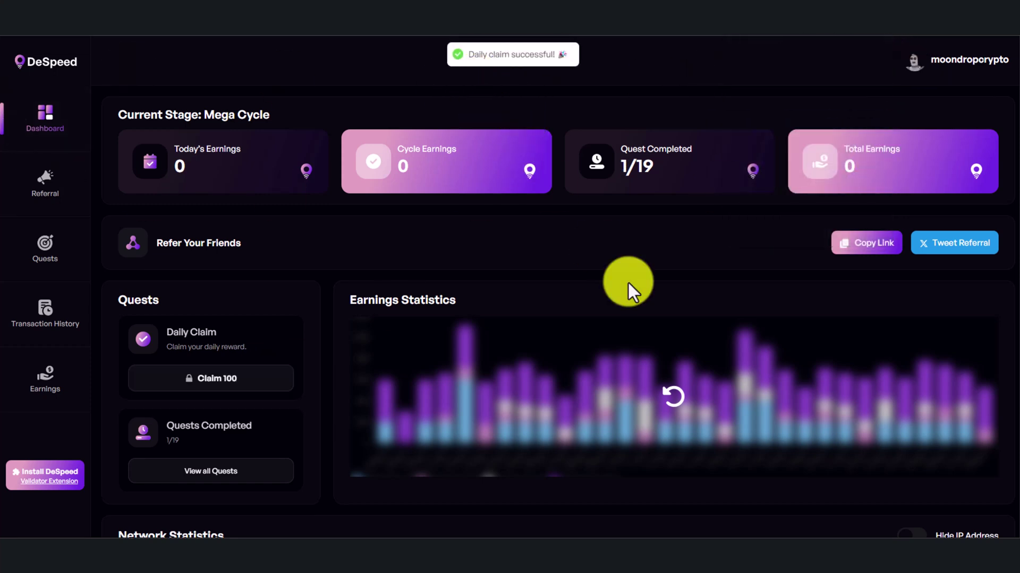
Install the DeSpeed Validator extension from the Chrome Web Store.
{"action": "left_click", "coordinate": [46, 481]}
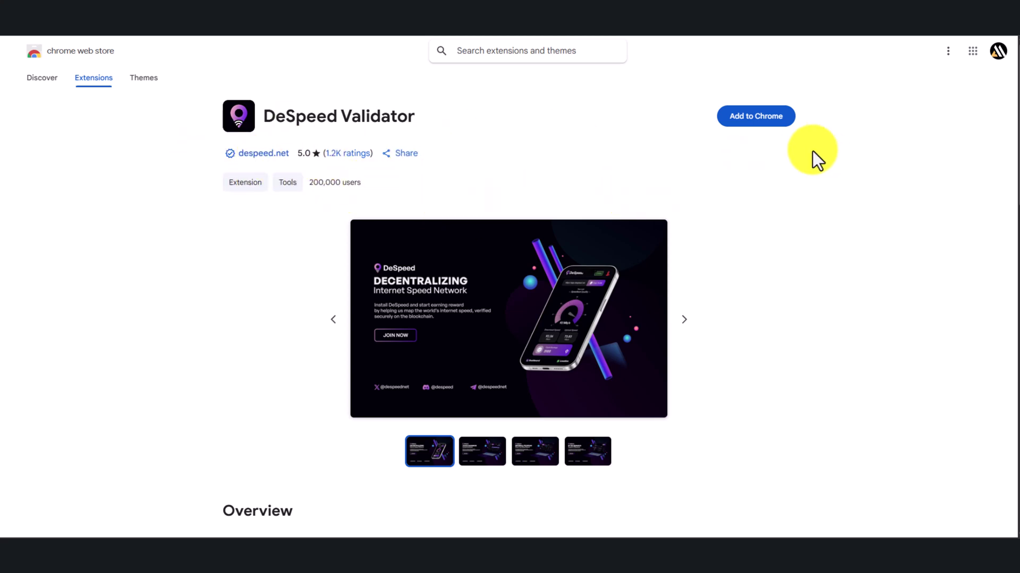
{"action": "left_click", "coordinate": [783, 127]}
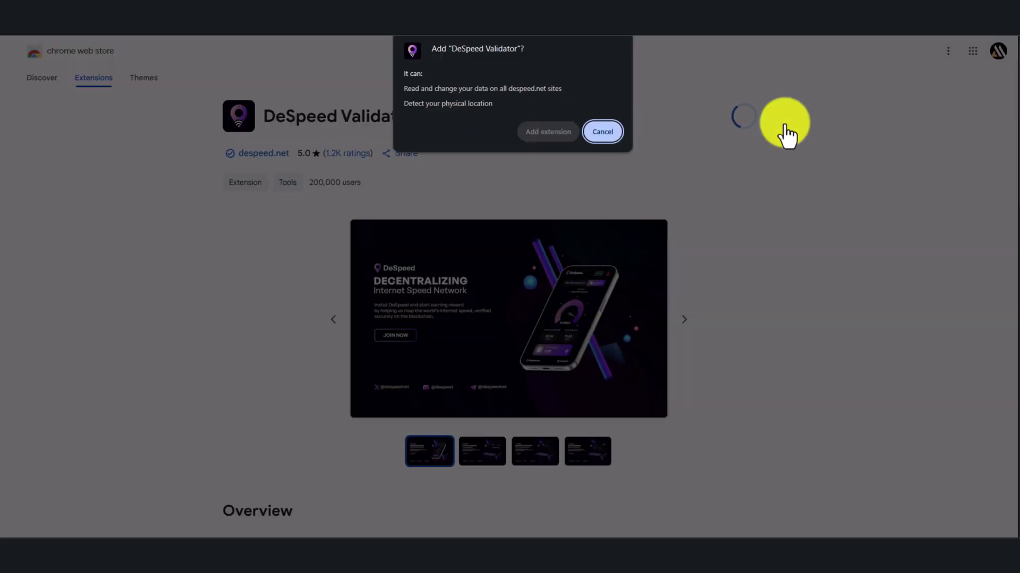
{"action": "left_click", "coordinate": [546, 133]}
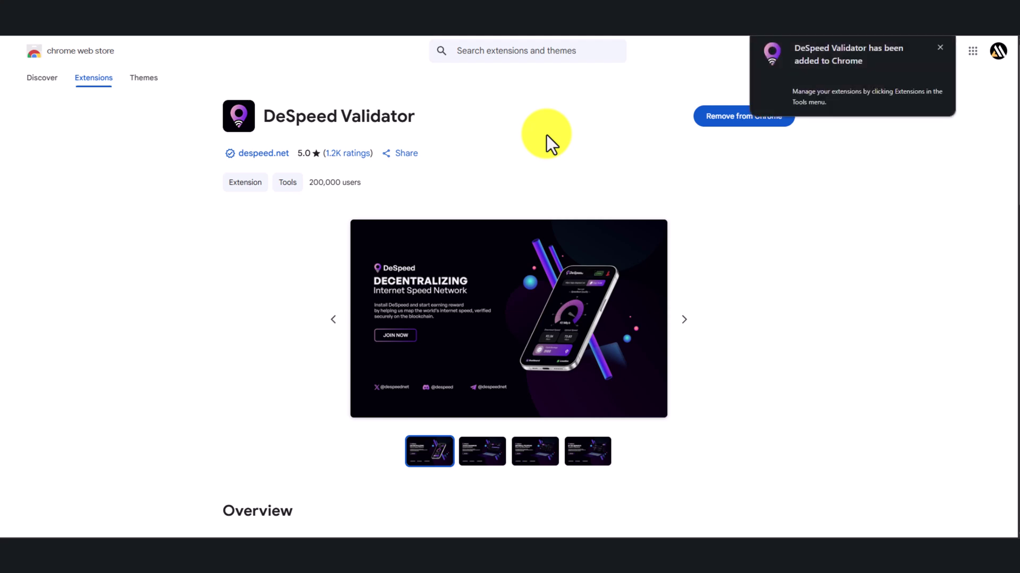
Pin the DeSpeed Validator extension to the browser and open it.
{"action": "left_click", "coordinate": [967, 40]}
{"action": "left_click", "coordinate": [928, 104]}
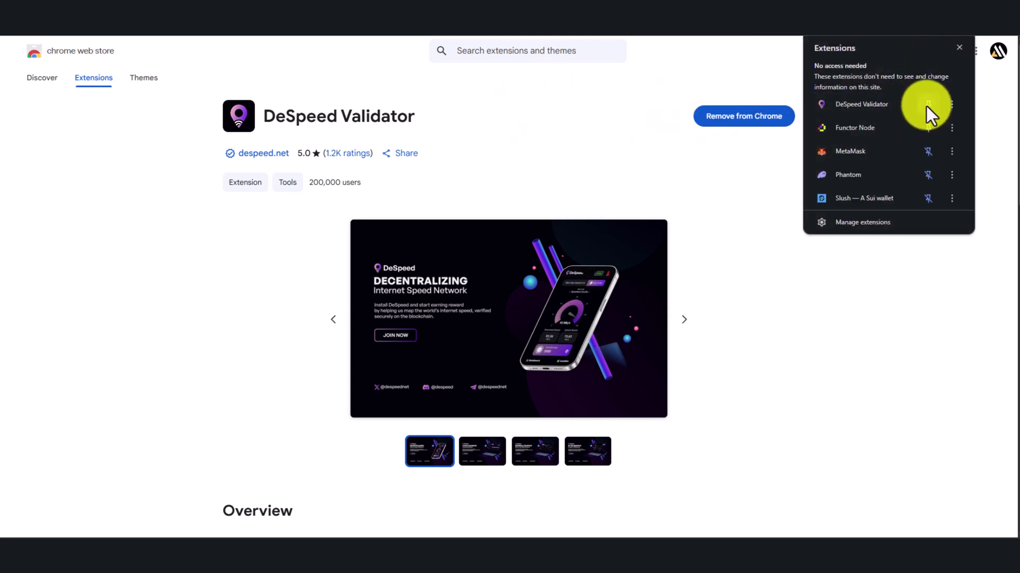
{"action": "left_click", "coordinate": [679, 86]}
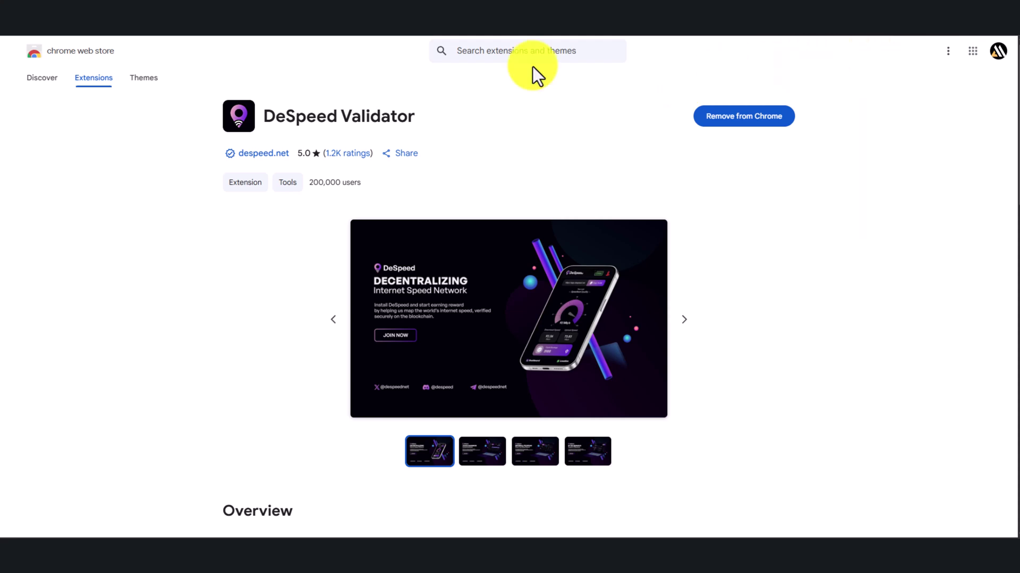
{"action": "left_click", "coordinate": [949, 35]}
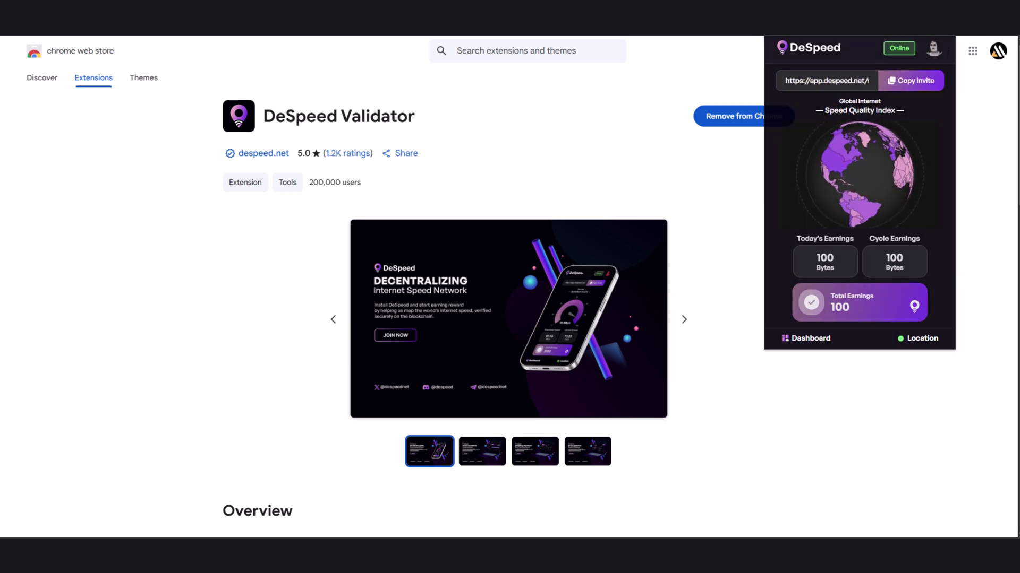
Open the DeSpeed dashboard from the extension and review the daily, referral and social quests on the Quests page.
{"action": "left_click", "coordinate": [806, 340]}
{"action": "scroll", "coordinate": [179, 205], "scroll_direction": "down", "scroll_amount": 1}
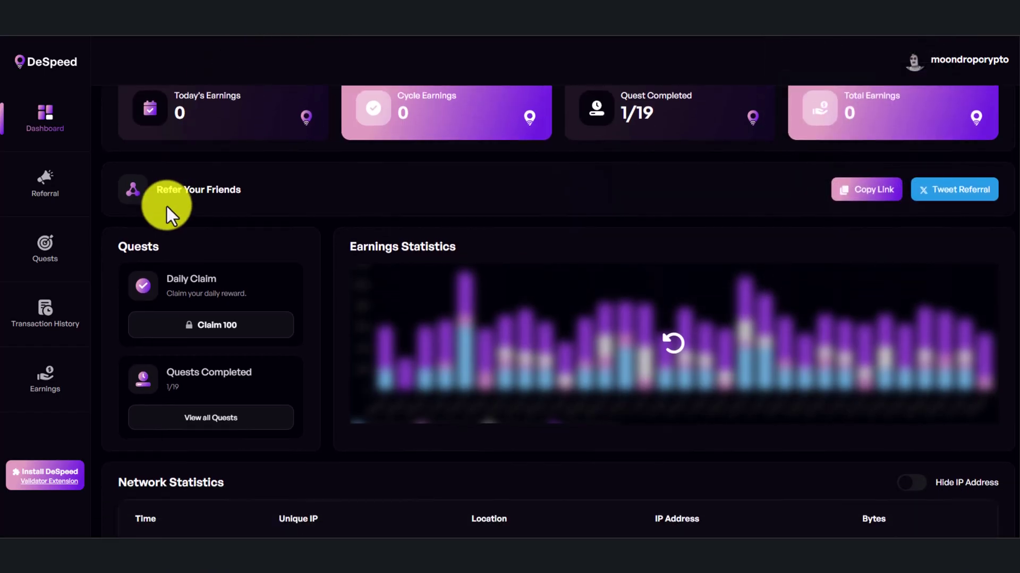
{"action": "left_click", "coordinate": [47, 258]}
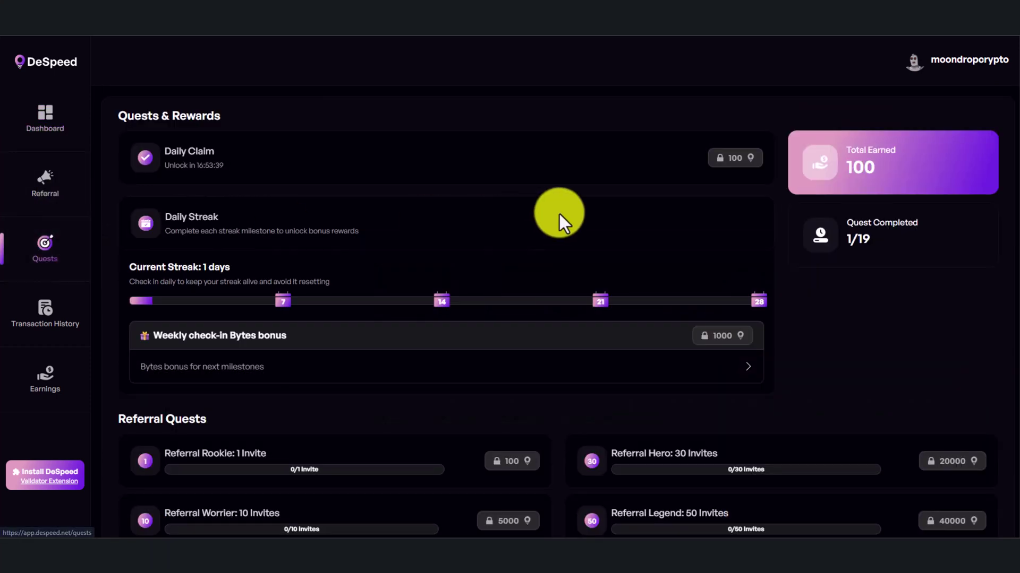
{"action": "scroll", "coordinate": [459, 162], "scroll_direction": "down", "scroll_amount": 1}
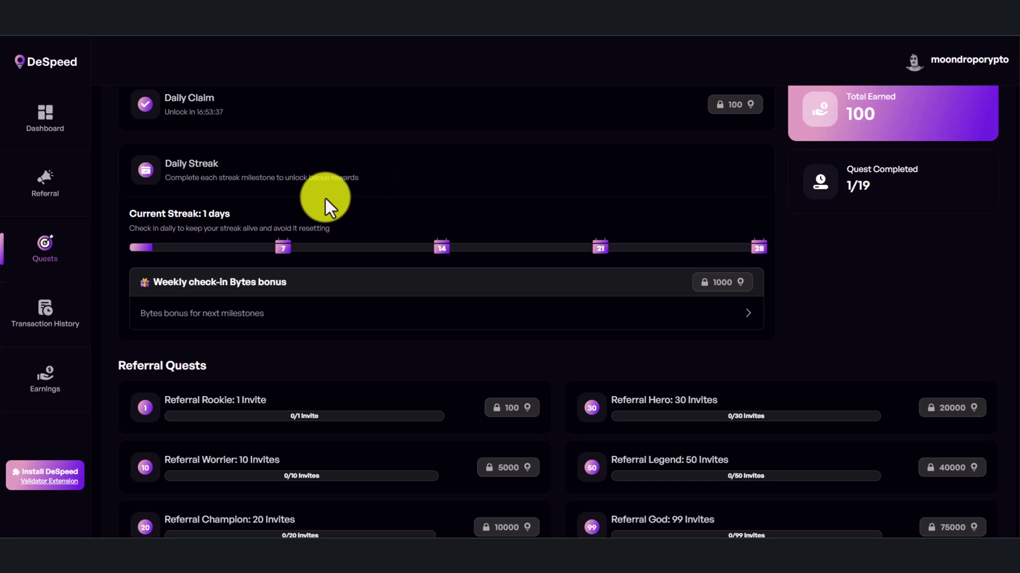
{"action": "scroll", "coordinate": [251, 235], "scroll_direction": "down", "scroll_amount": 5}
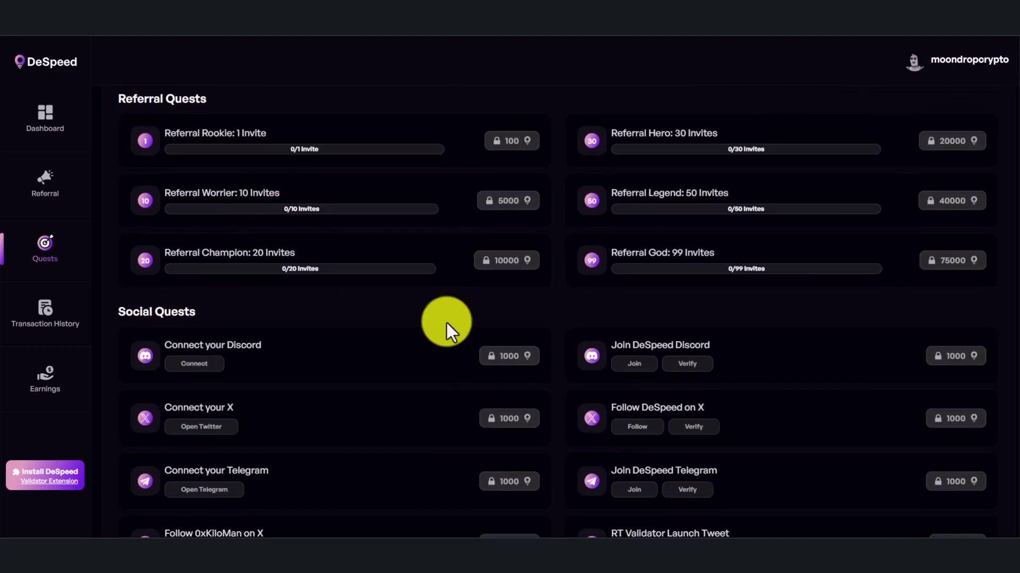
{"action": "scroll", "coordinate": [511, 327], "scroll_direction": "down", "scroll_amount": 3}
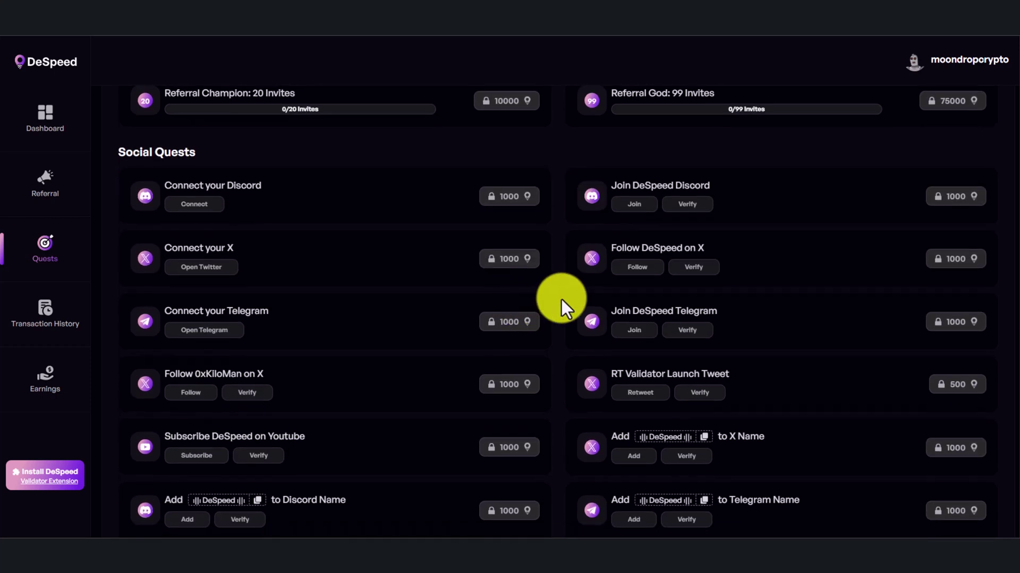
Connect the X account to DeSpeed by authorizing the app, and claim the 1000 reward for the "Connect your X" quest.
{"action": "left_click", "coordinate": [233, 273]}
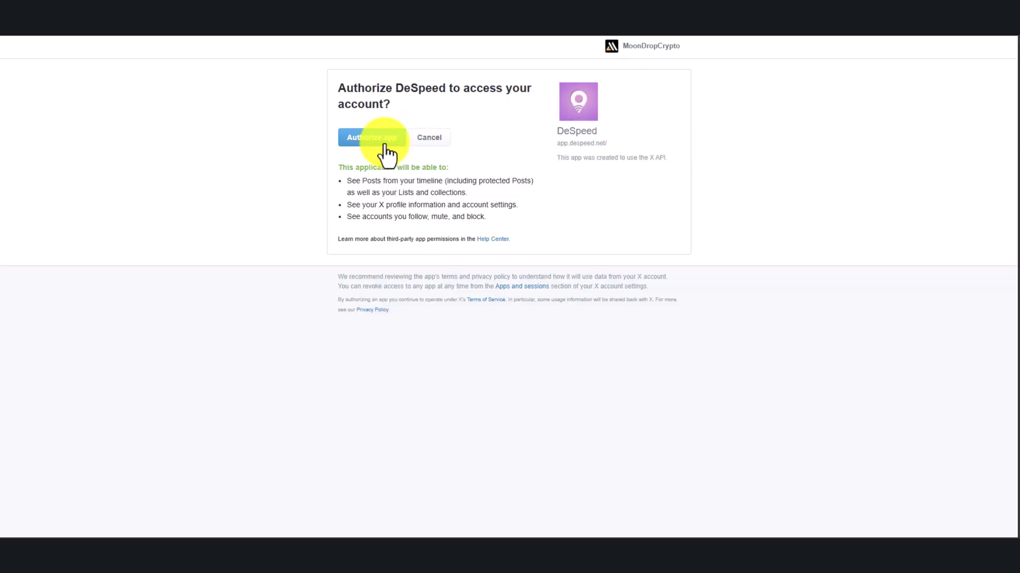
{"action": "left_click", "coordinate": [387, 141]}
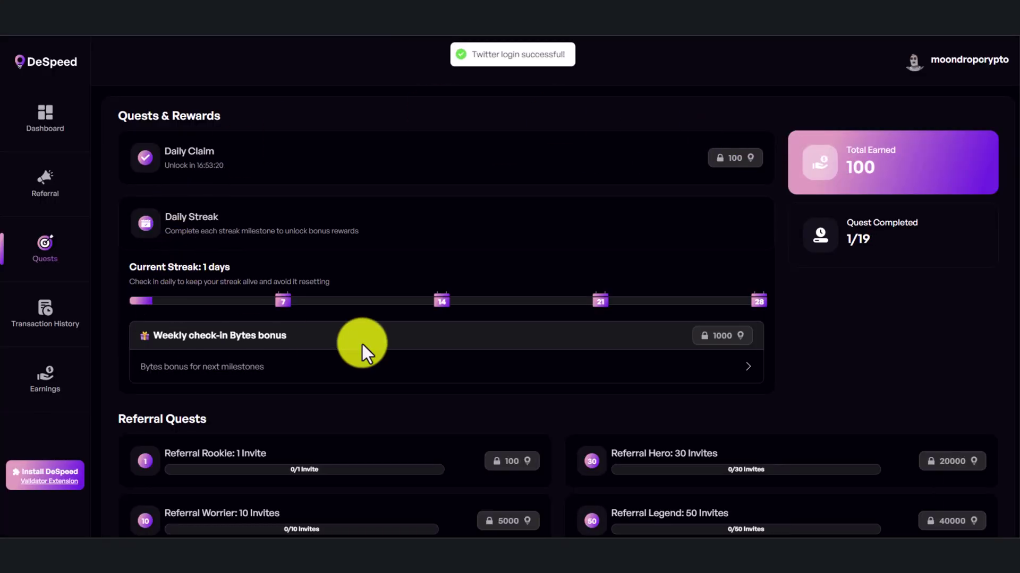
{"action": "scroll", "coordinate": [366, 340], "scroll_direction": "down", "scroll_amount": 4}
{"action": "scroll", "coordinate": [409, 308], "scroll_direction": "down", "scroll_amount": 3}
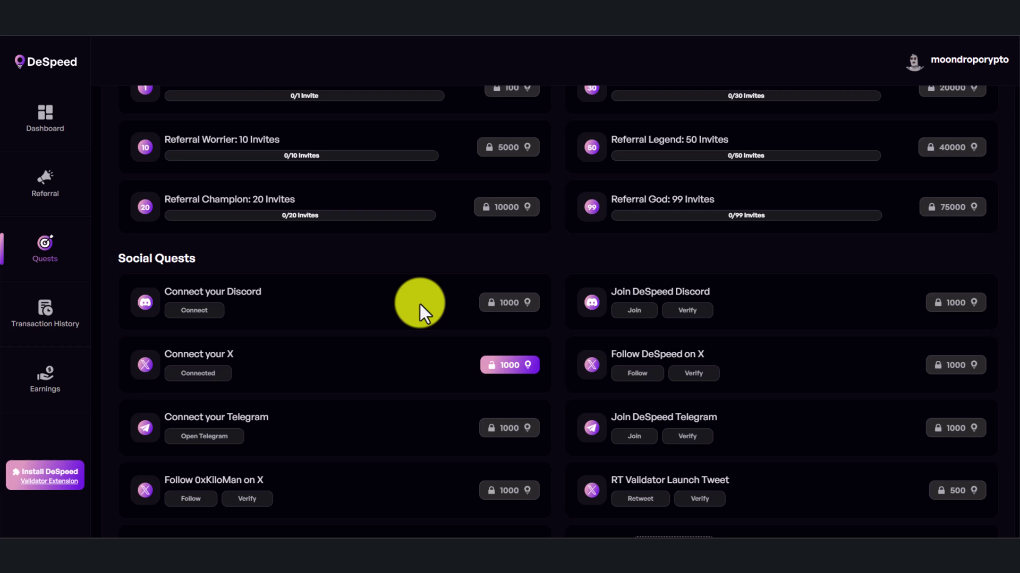
{"action": "left_click", "coordinate": [518, 369]}
Authorize DeSpeed to access the Discord account and claim the 1000 reward for the "Connect your Discord" quest.
{"action": "scroll", "coordinate": [370, 303], "scroll_direction": "down", "scroll_amount": 2}
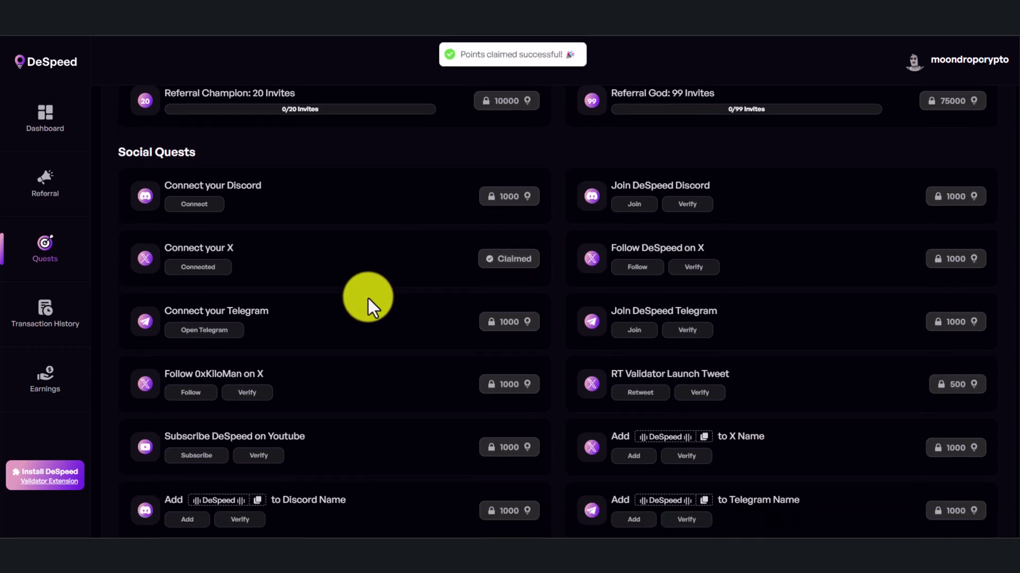
{"action": "left_click", "coordinate": [209, 207]}
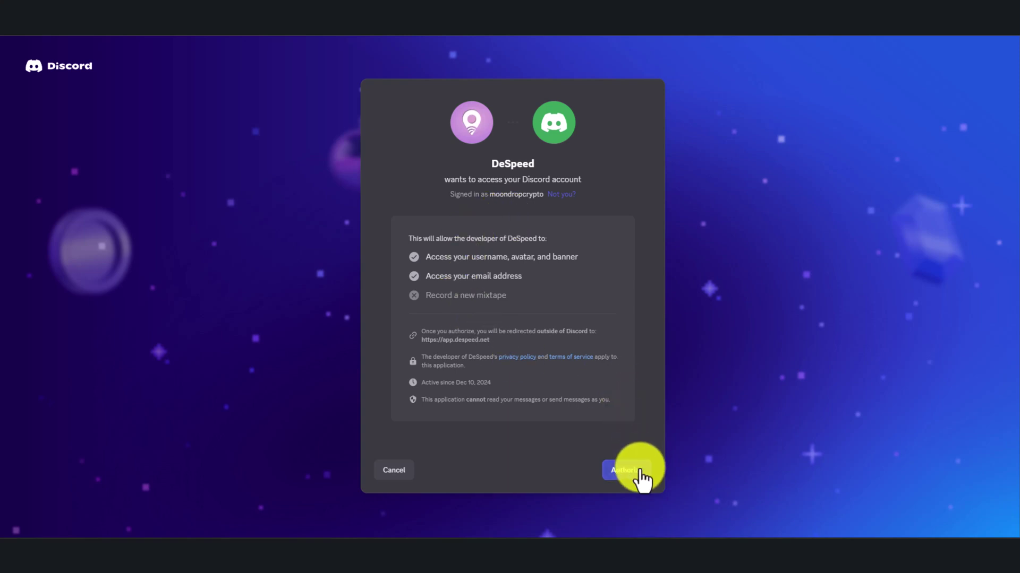
{"action": "left_click", "coordinate": [629, 470]}
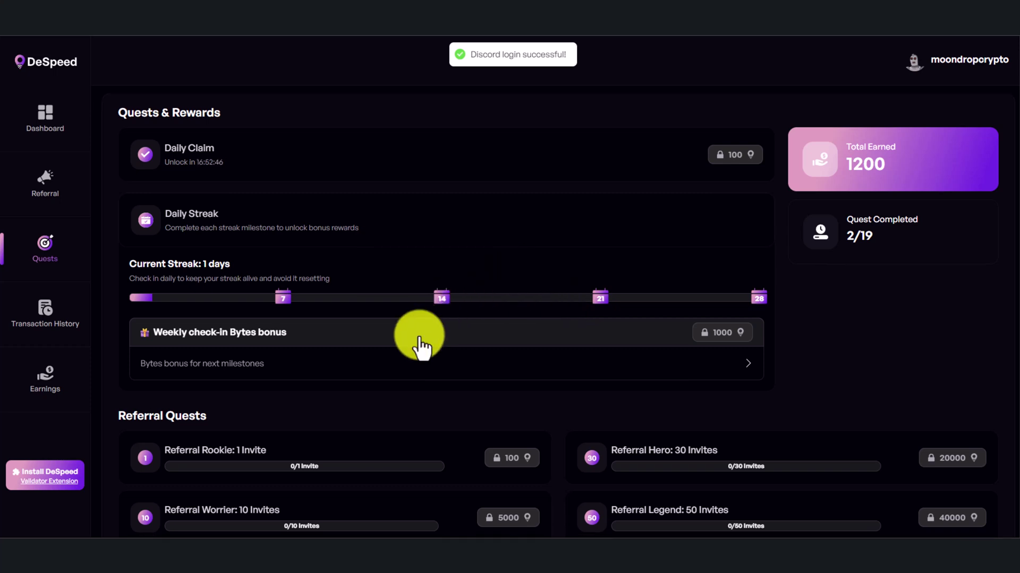
{"action": "scroll", "coordinate": [406, 336], "scroll_direction": "down", "scroll_amount": 7}
{"action": "left_click", "coordinate": [516, 307]}
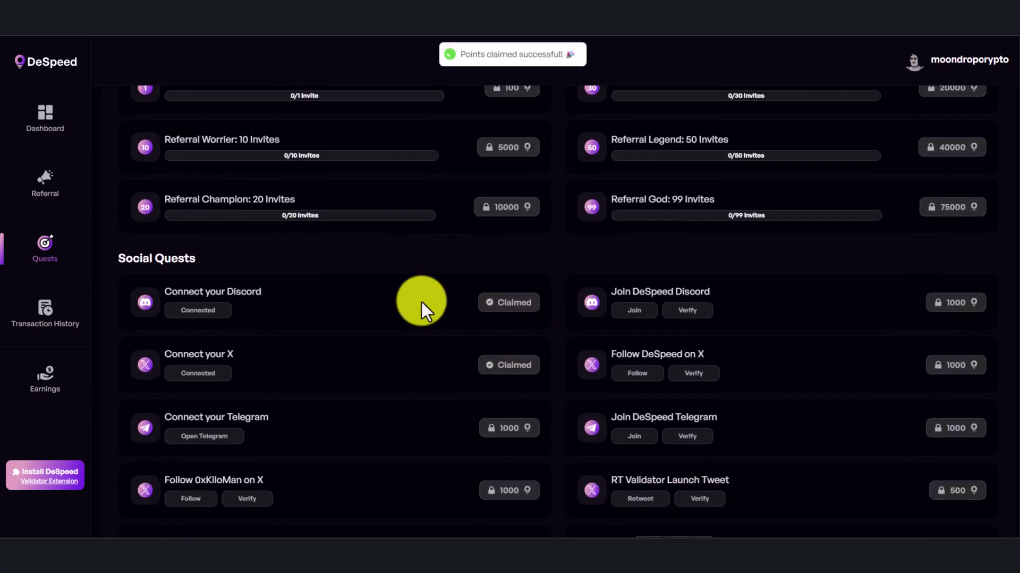
Review the remaining social quests and the total earned, and examine the earnings breakdown by cycle.
{"action": "scroll", "coordinate": [422, 302], "scroll_direction": "down", "scroll_amount": 2}
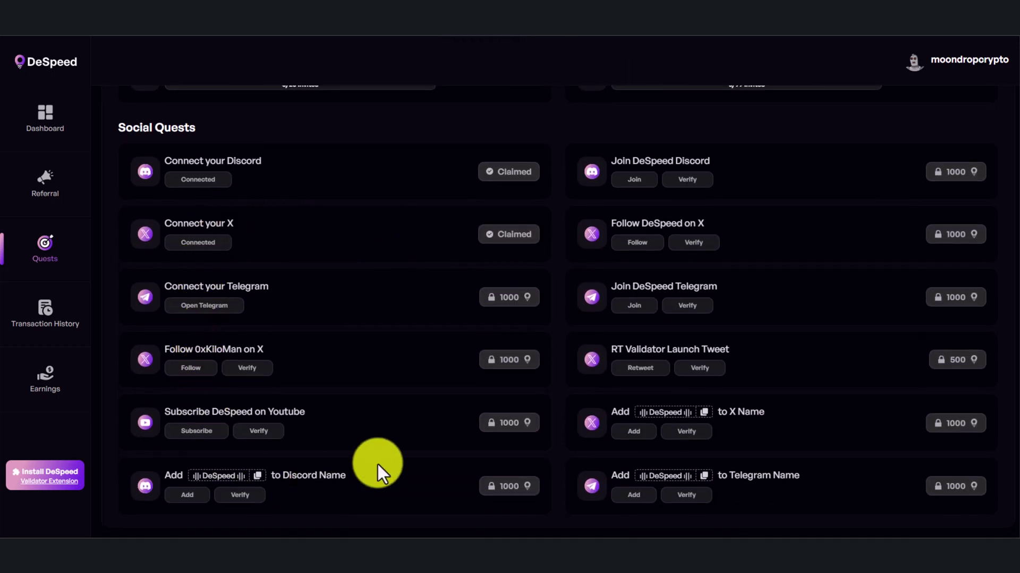
{"action": "scroll", "coordinate": [495, 399], "scroll_direction": "up", "scroll_amount": 7}
{"action": "scroll", "coordinate": [494, 339], "scroll_direction": "up", "scroll_amount": 3}
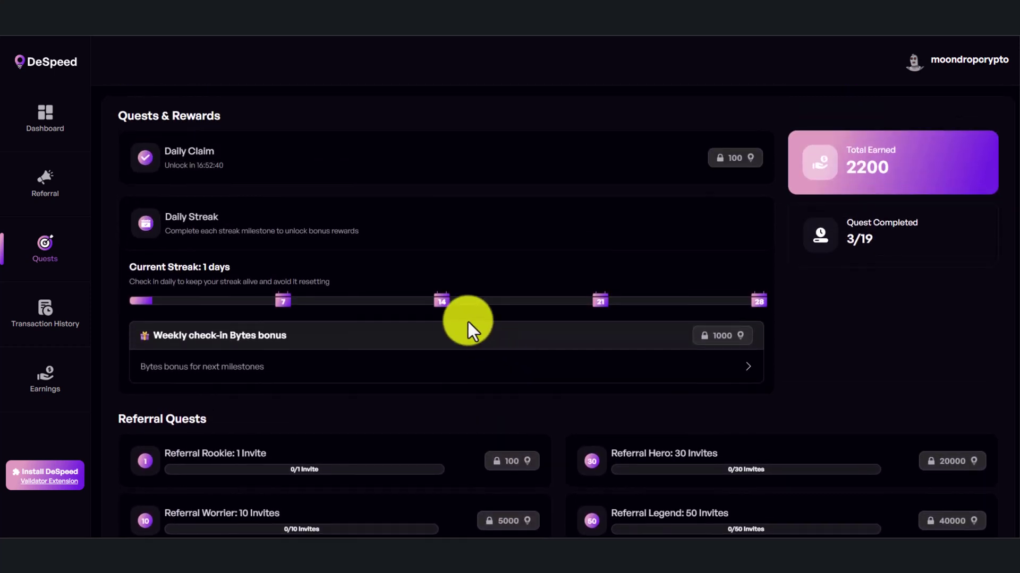
{"action": "left_click", "coordinate": [45, 385]}
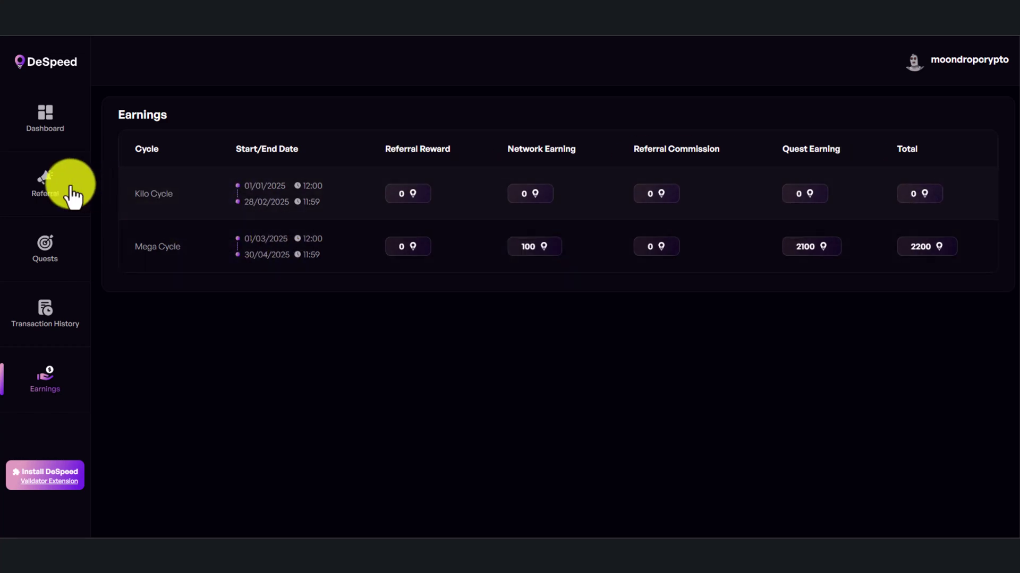
Examine the Referral Campaign page with its referral link, bonus terms and referral status table.
{"action": "left_click", "coordinate": [44, 186]}
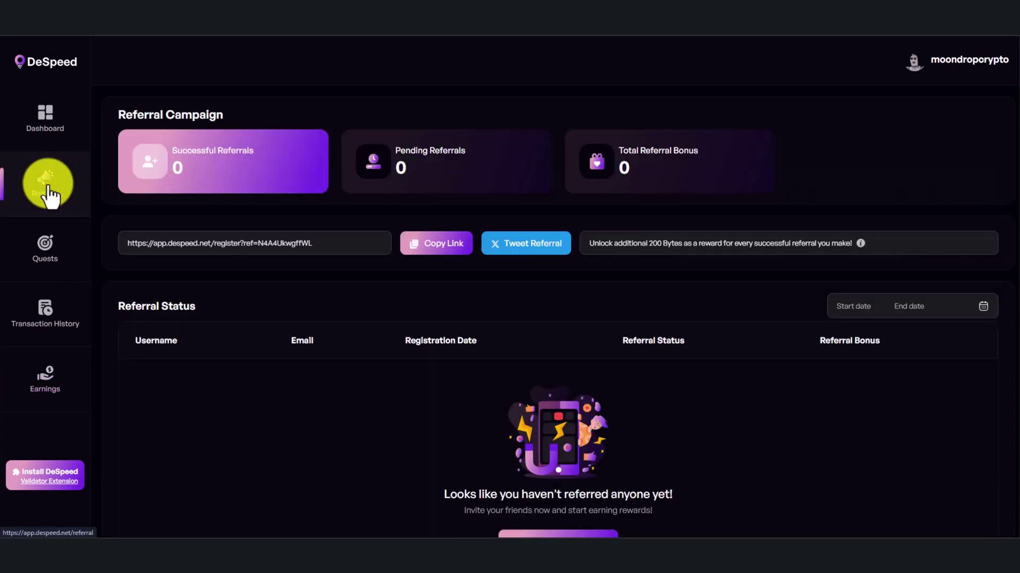
{"action": "scroll", "coordinate": [313, 208], "scroll_direction": "down", "scroll_amount": 1}
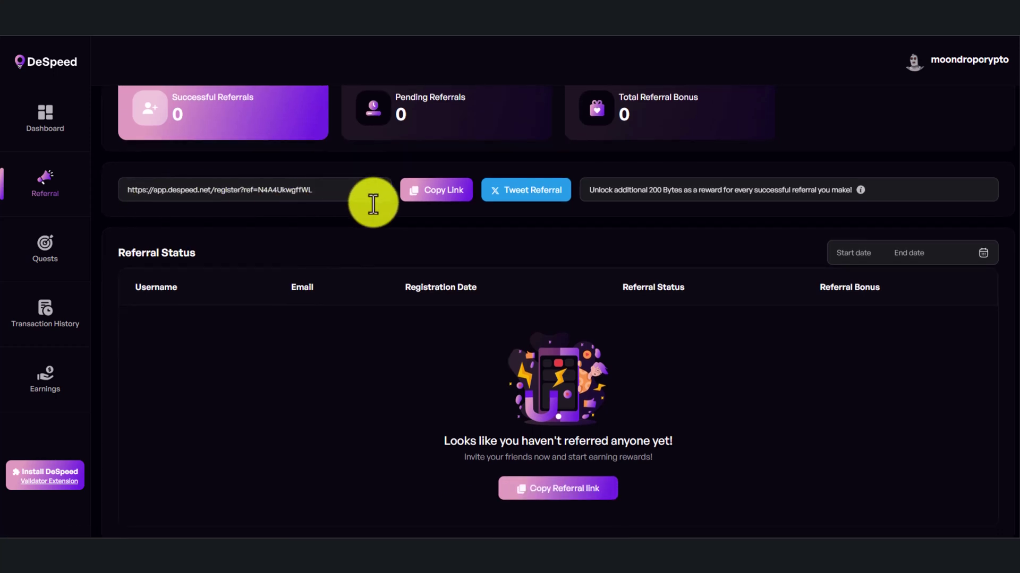
{"action": "scroll", "coordinate": [603, 250], "scroll_direction": "up", "scroll_amount": 1}
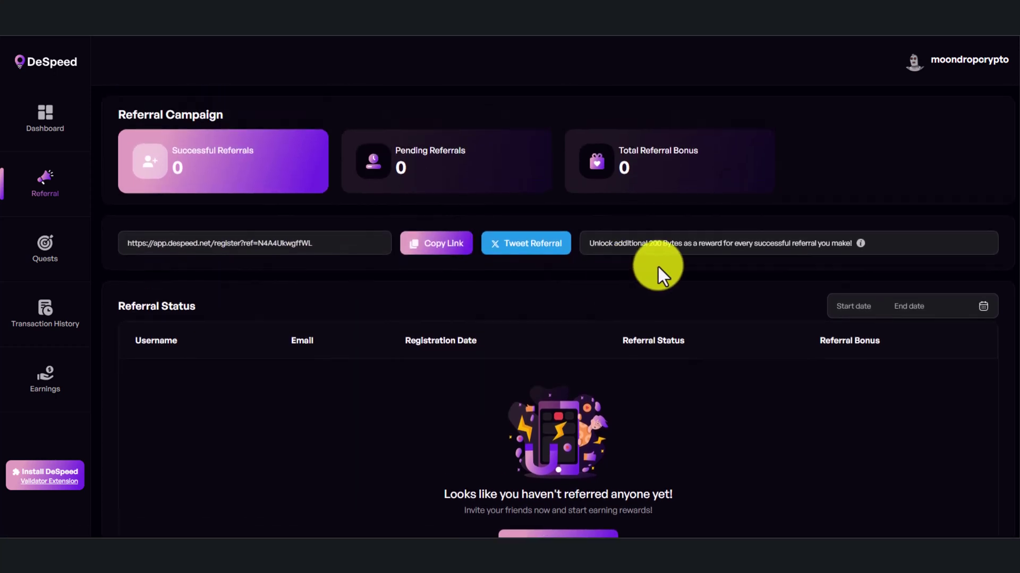
Check the updated earnings on the DeSpeed dashboard and in the DeSpeed Validator extension.
{"action": "left_click", "coordinate": [49, 119]}
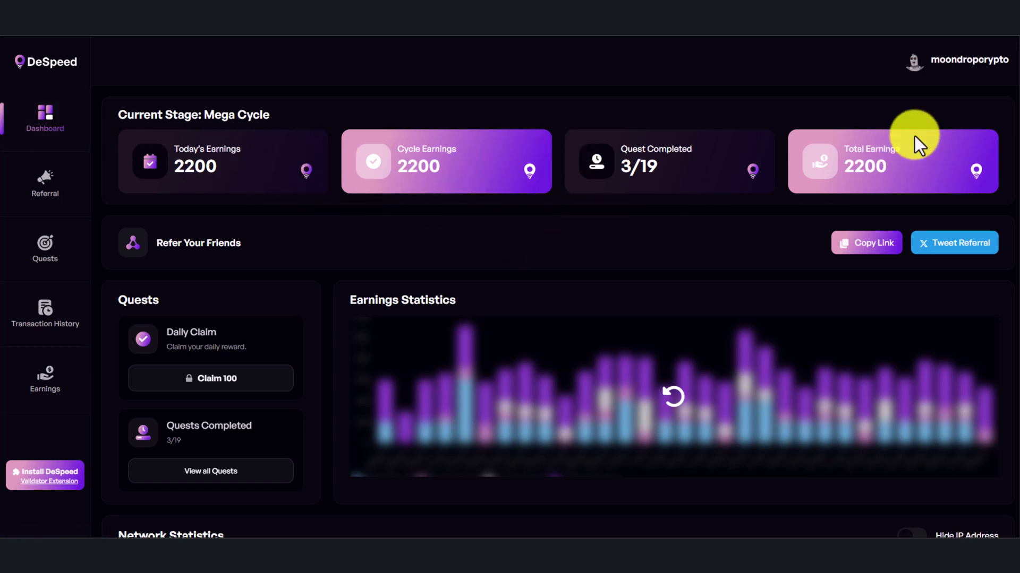
{"action": "left_click", "coordinate": [948, 39]}
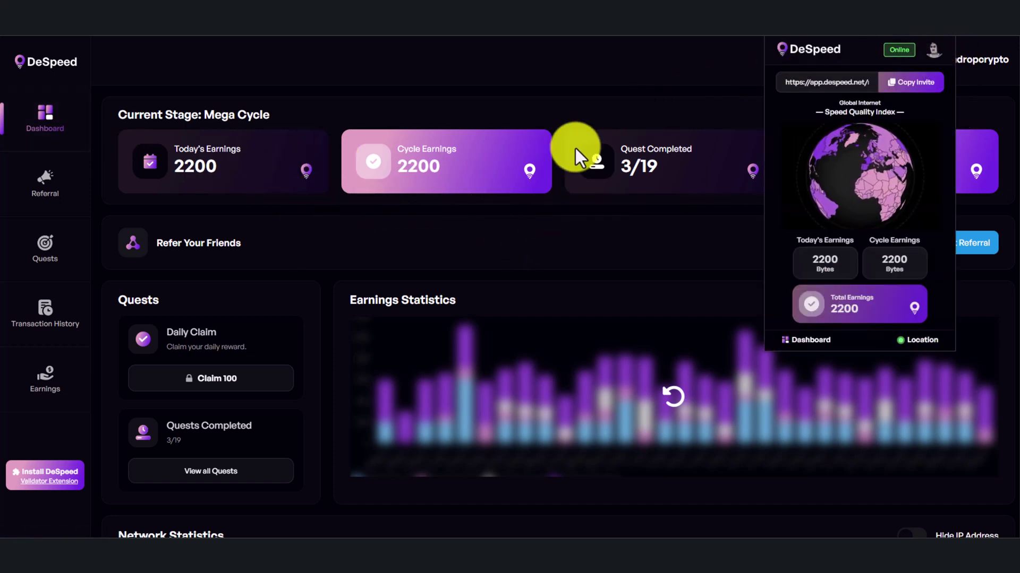